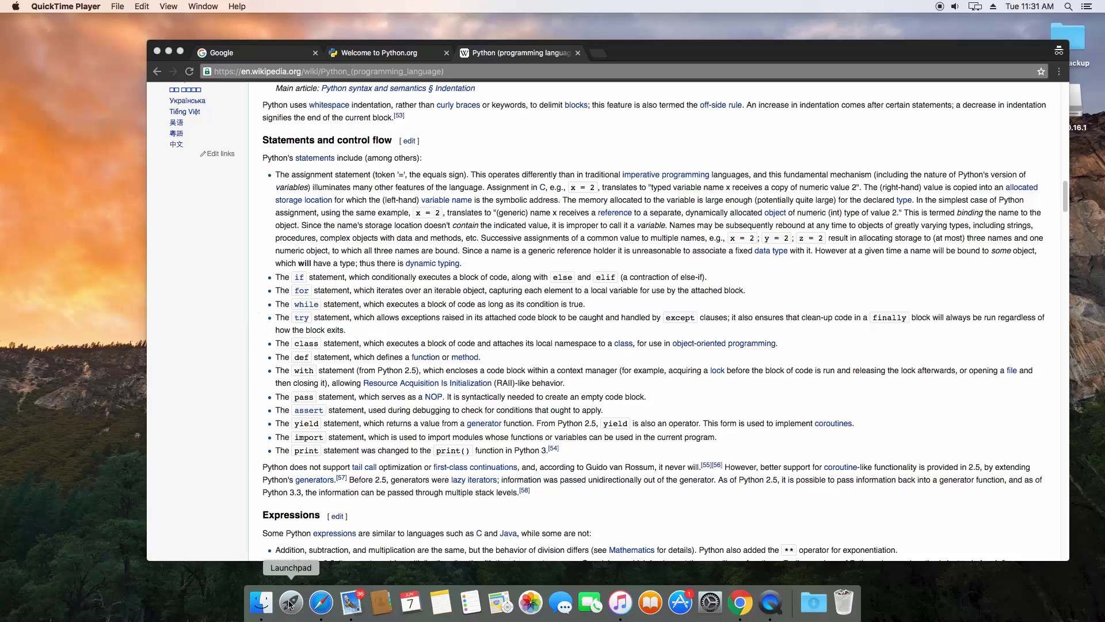
# Launch Terminal from Launchpad and move its window to the right of the browser
pyautogui.click(298, 604)
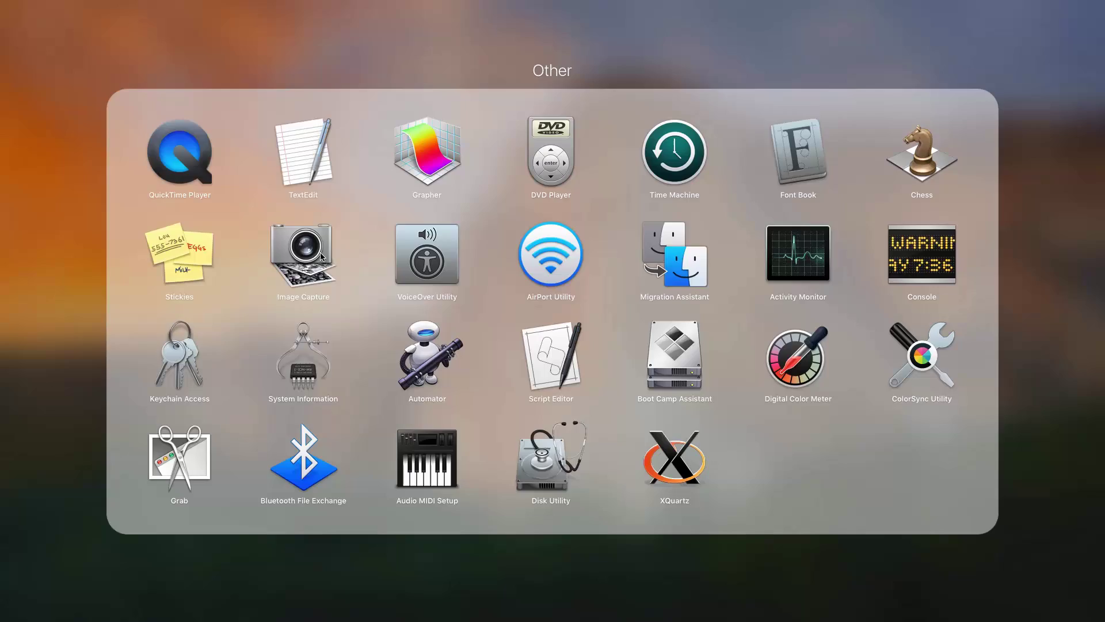
pyautogui.click(851, 547)
pyautogui.click(555, 491)
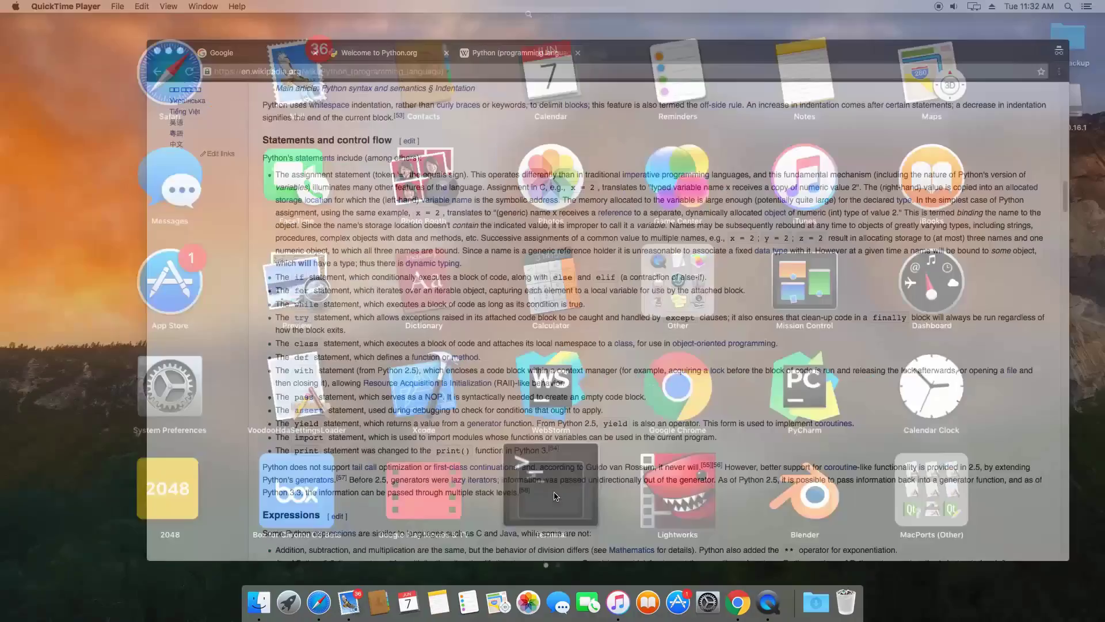
pyautogui.moveTo(359, 202)
pyautogui.mouseDown()
pyautogui.moveTo(771, 234)
pyautogui.moveTo(787, 222)
pyautogui.mouseUp()
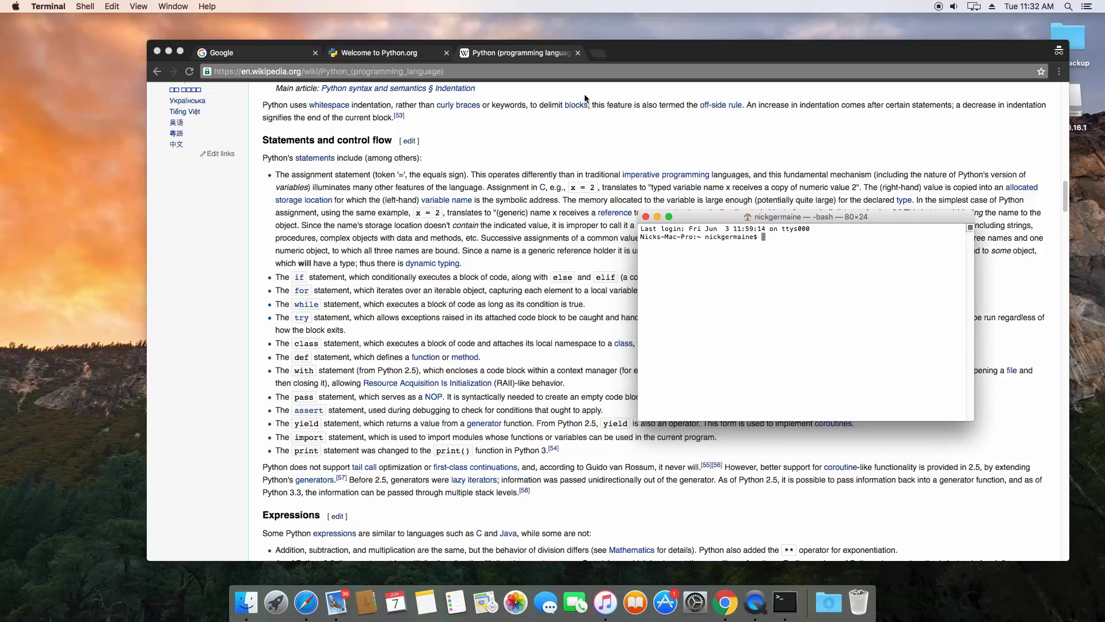
# Search 'install homebrew osx', open brew.sh and select the whole install command
pyautogui.click(604, 56)
pyautogui.write('instal')
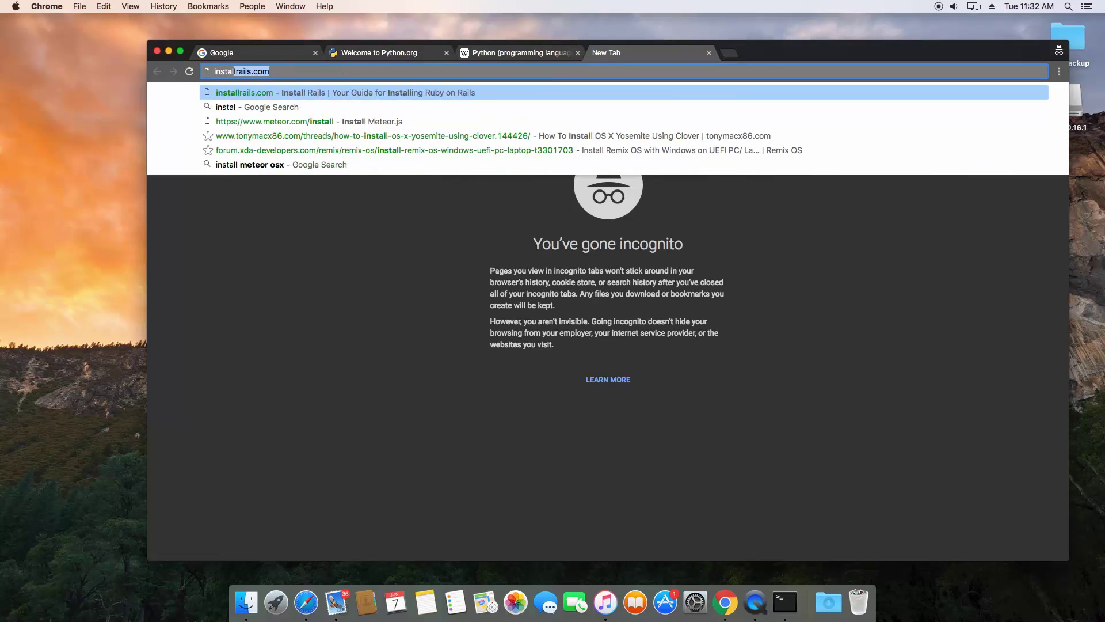
pyautogui.write('l hom')
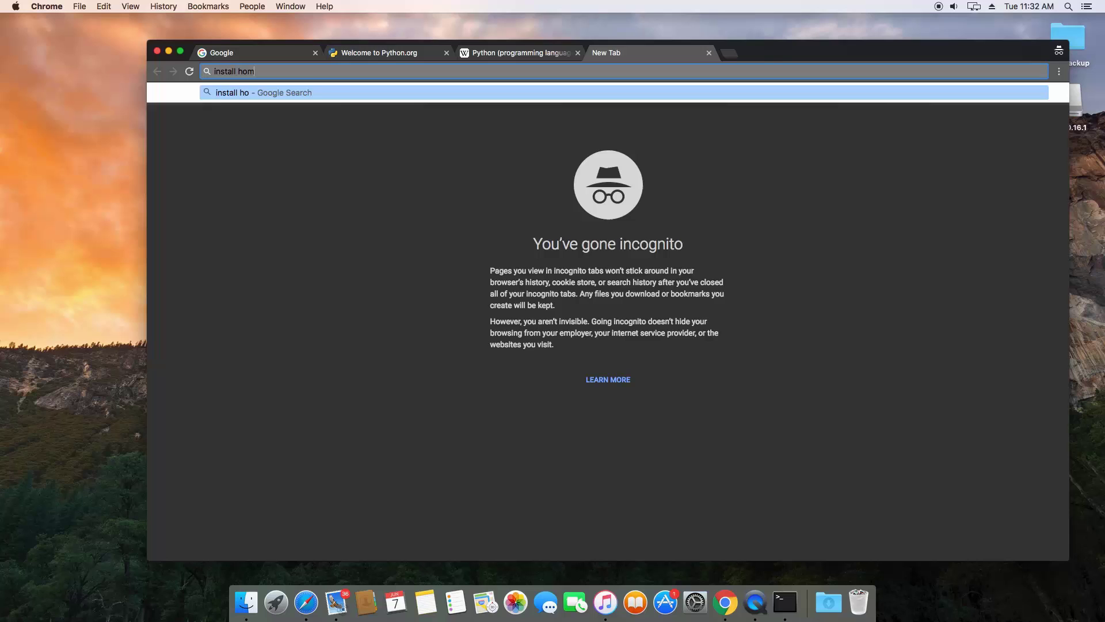
pyautogui.write('ebrew osx')
pyautogui.press('Return')
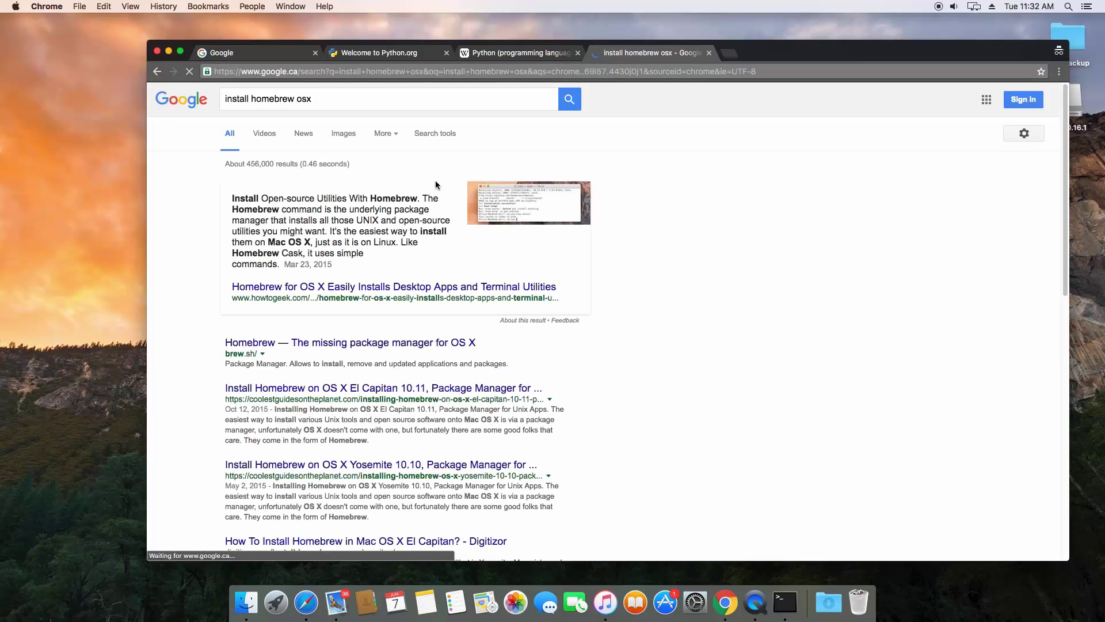
pyautogui.click(318, 346)
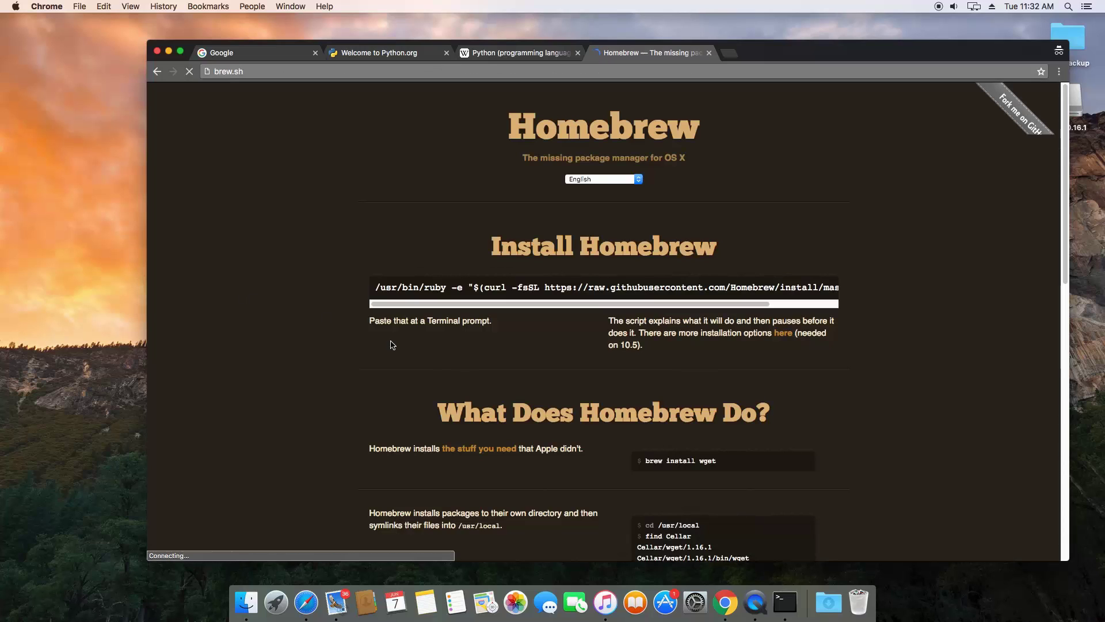
pyautogui.moveTo(492, 304)
pyautogui.mouseDown()
pyautogui.moveTo(591, 302)
pyautogui.moveTo(463, 303)
pyautogui.mouseUp()
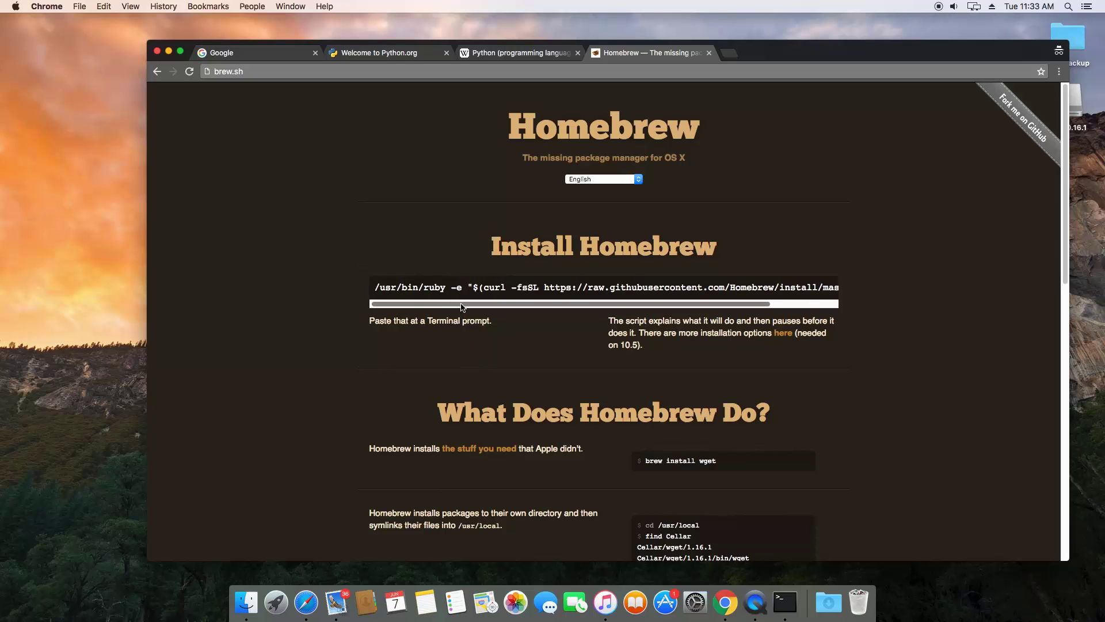
pyautogui.hscroll(5, 462, 307)
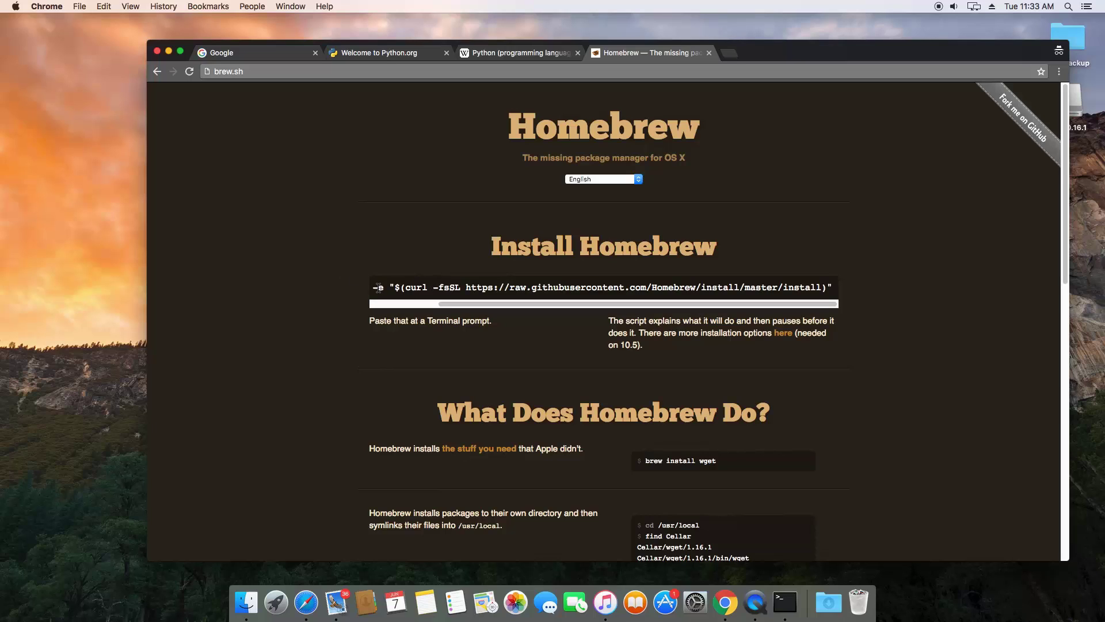
pyautogui.moveTo(539, 305); pyautogui.dragTo(439, 304)
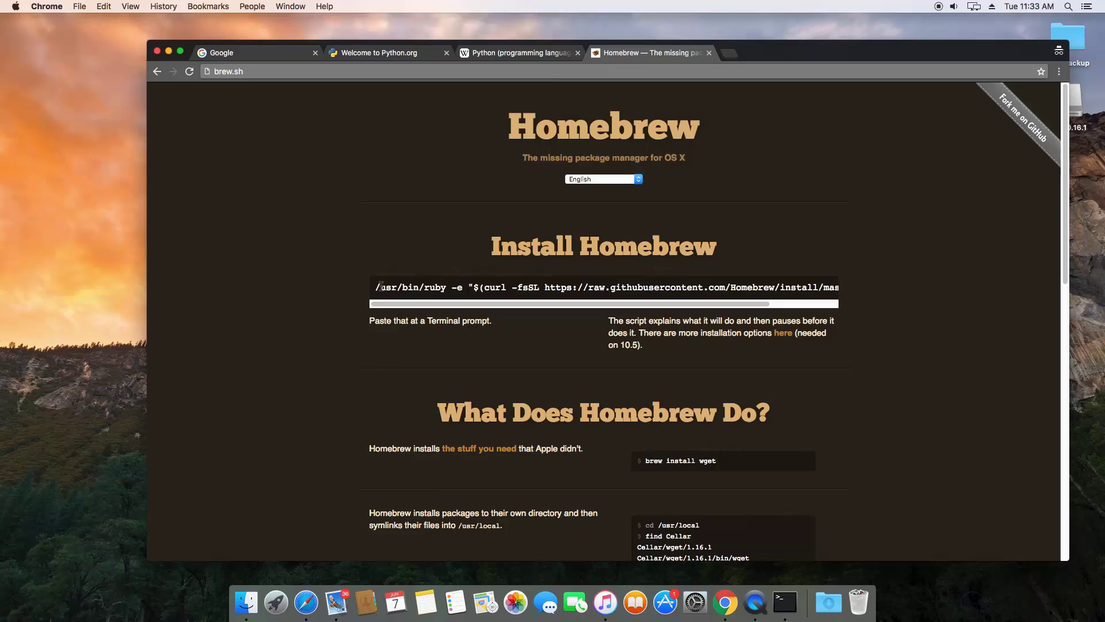
pyautogui.hscroll(5, 380, 285)
pyautogui.tripleClick(905, 283)
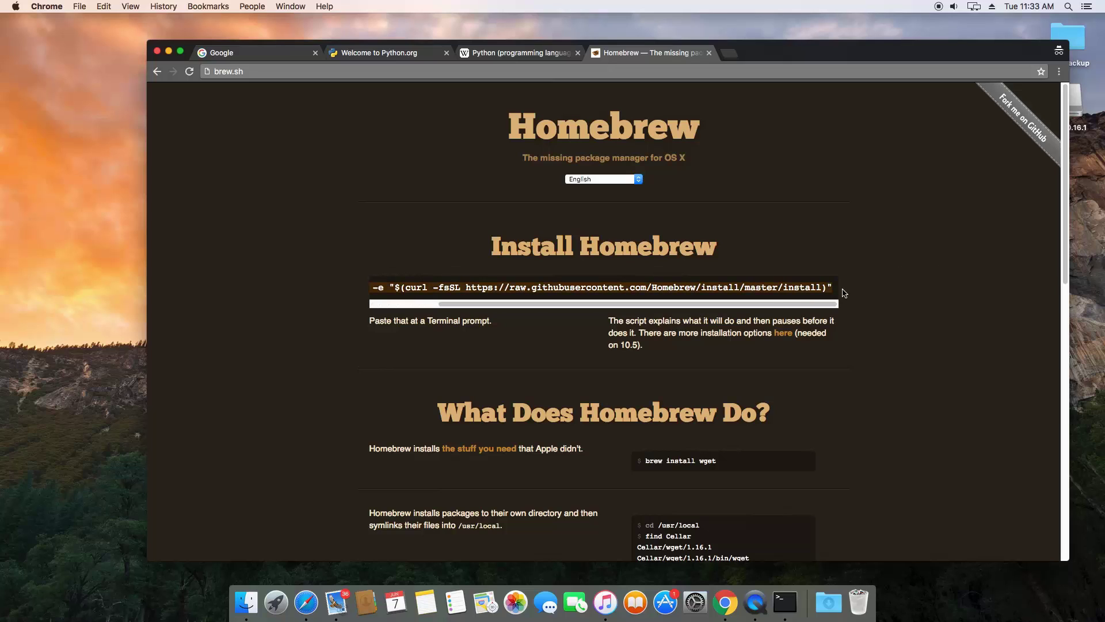
# Run 'brew install python' in the repositioned Terminal window
pyautogui.click(784, 596)
pyautogui.moveTo(835, 218)
pyautogui.mouseDown()
pyautogui.moveTo(780, 230)
pyautogui.moveTo(736, 264)
pyautogui.mouseUp()
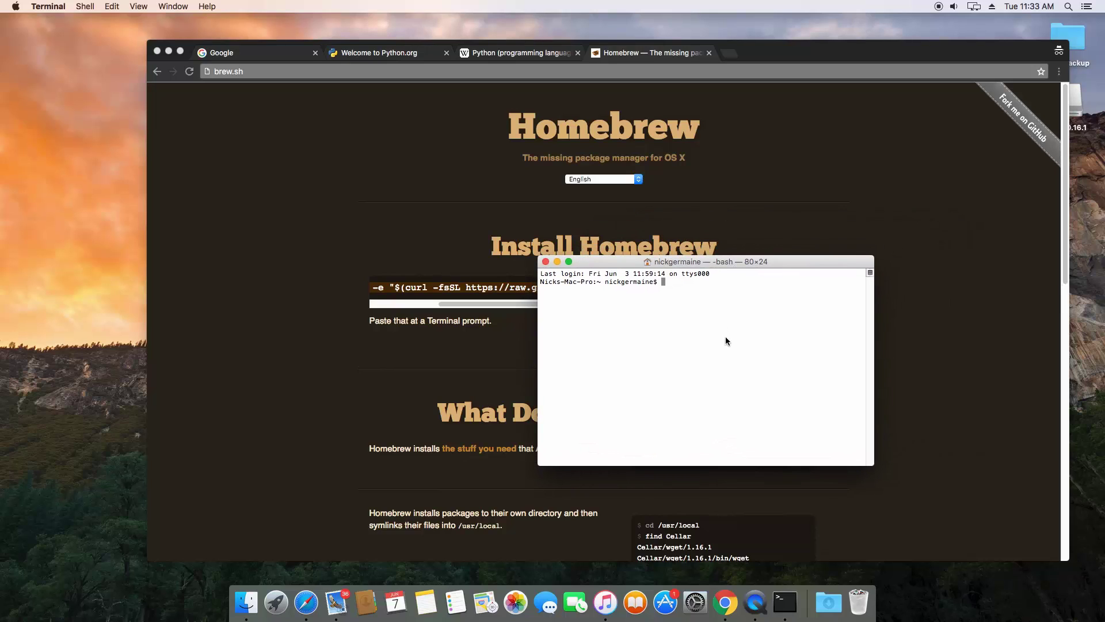
pyautogui.write('brew instal')
pyautogui.write('l python')
pyautogui.press('Return')
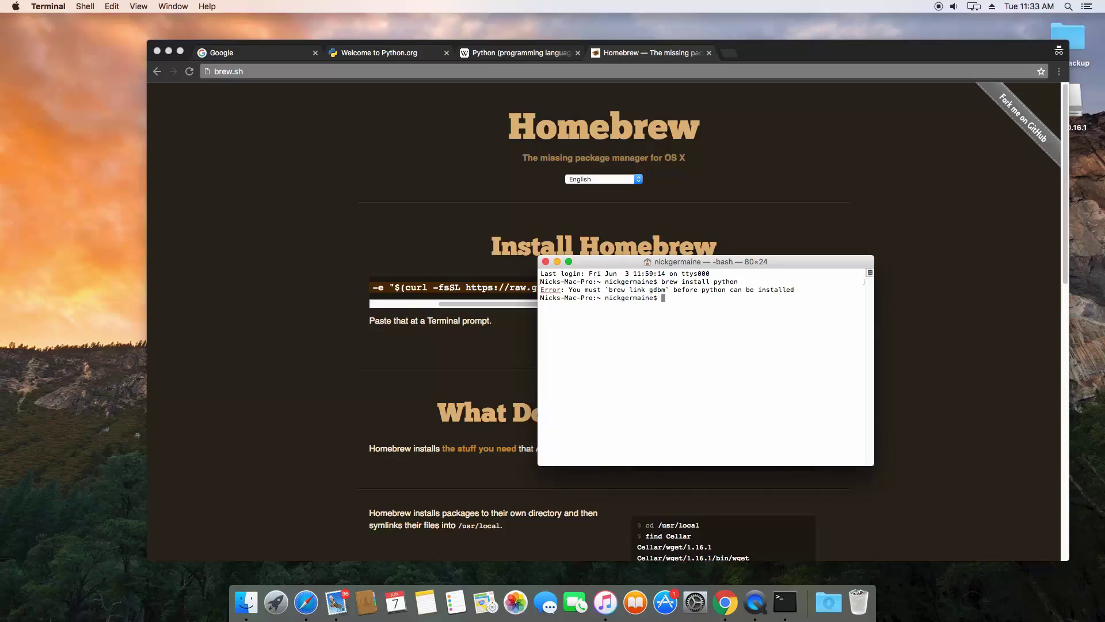
pyautogui.write('python ')
pyautogui.write('--version')
# Check versions with 'python --version' (2.7.10) and 'python3 --version' (3.5.1)
pyautogui.press('Return')
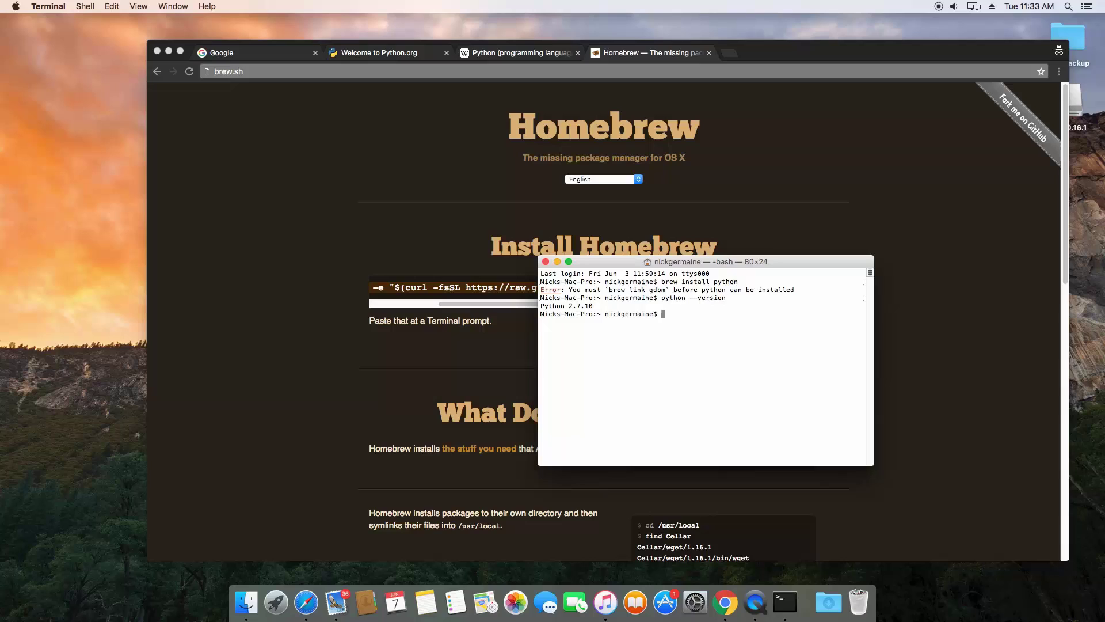
pyautogui.write('o')
pyautogui.press('BackSpace')
pyautogui.write('python3')
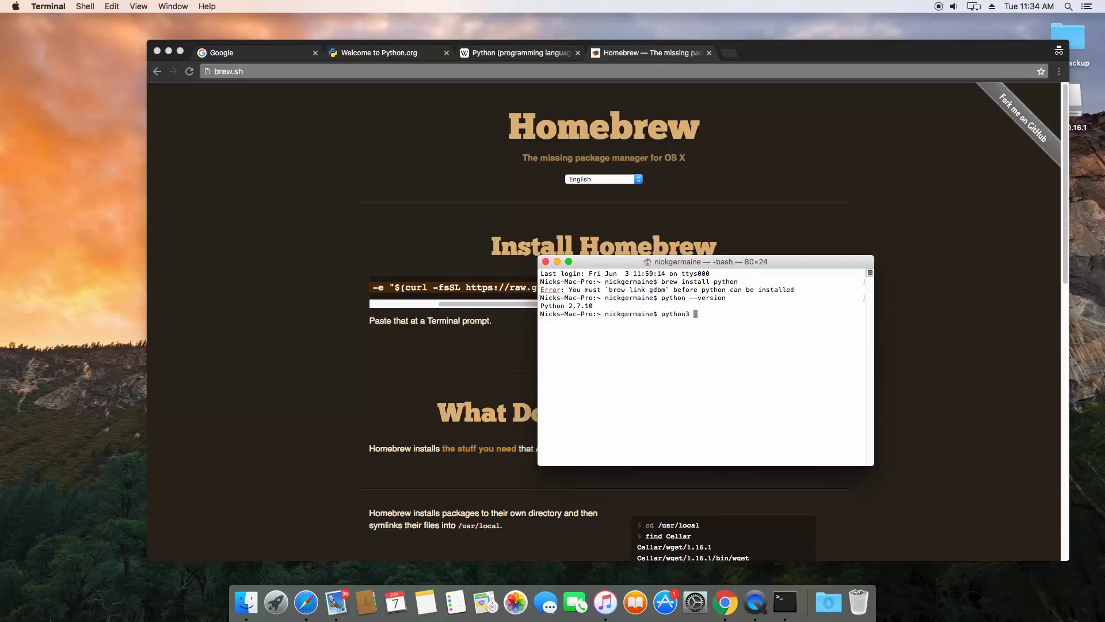
pyautogui.write(' --')
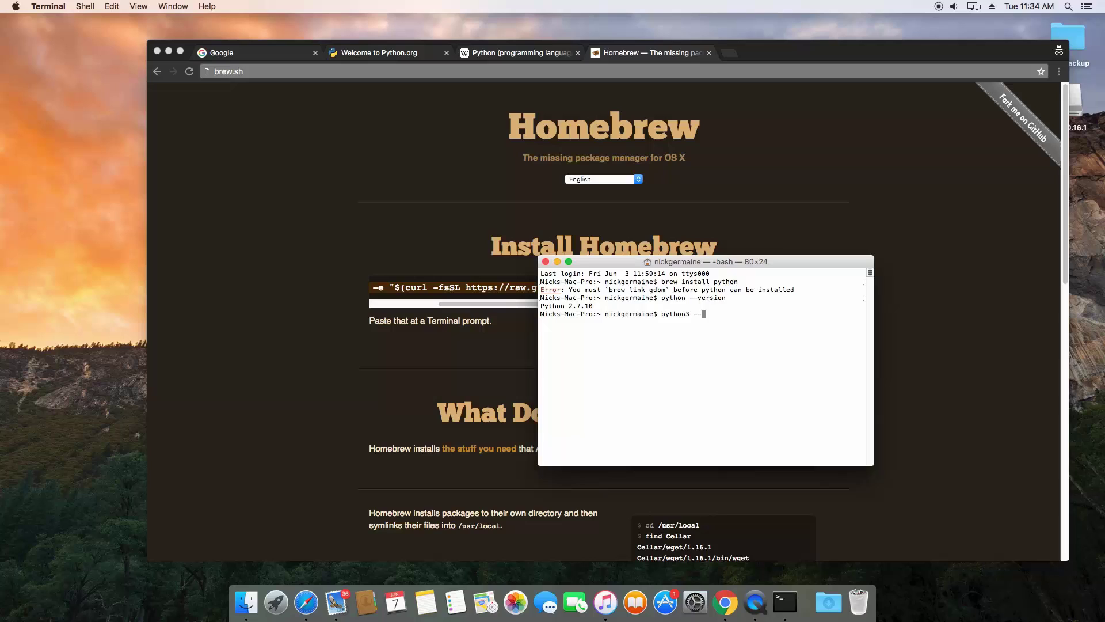
pyautogui.write('version')
pyautogui.press('Return')
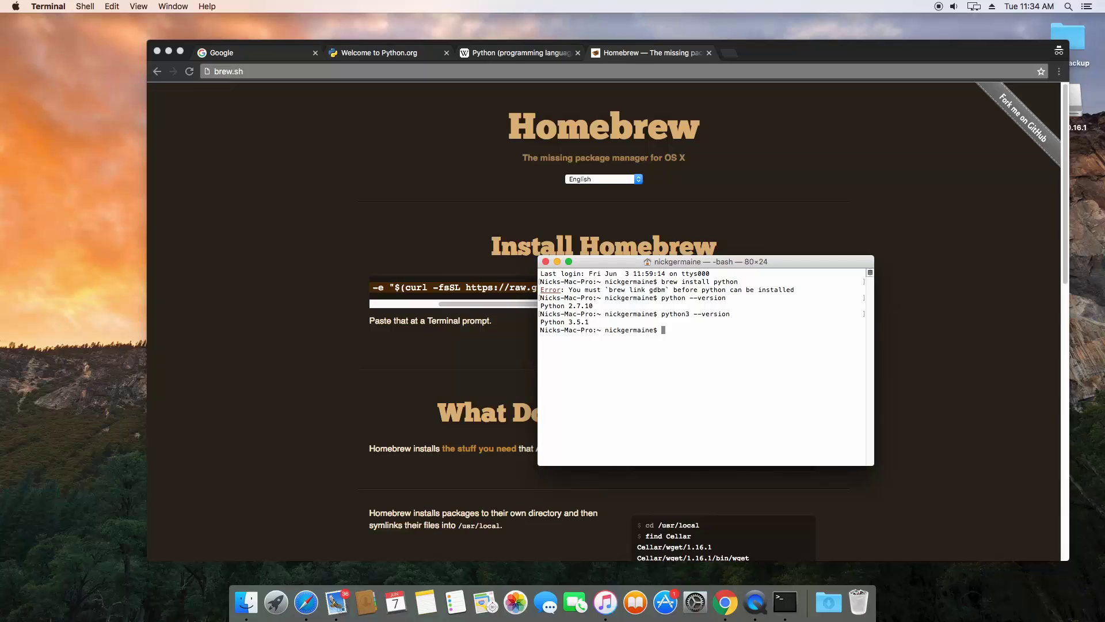
pyautogui.write('clear')
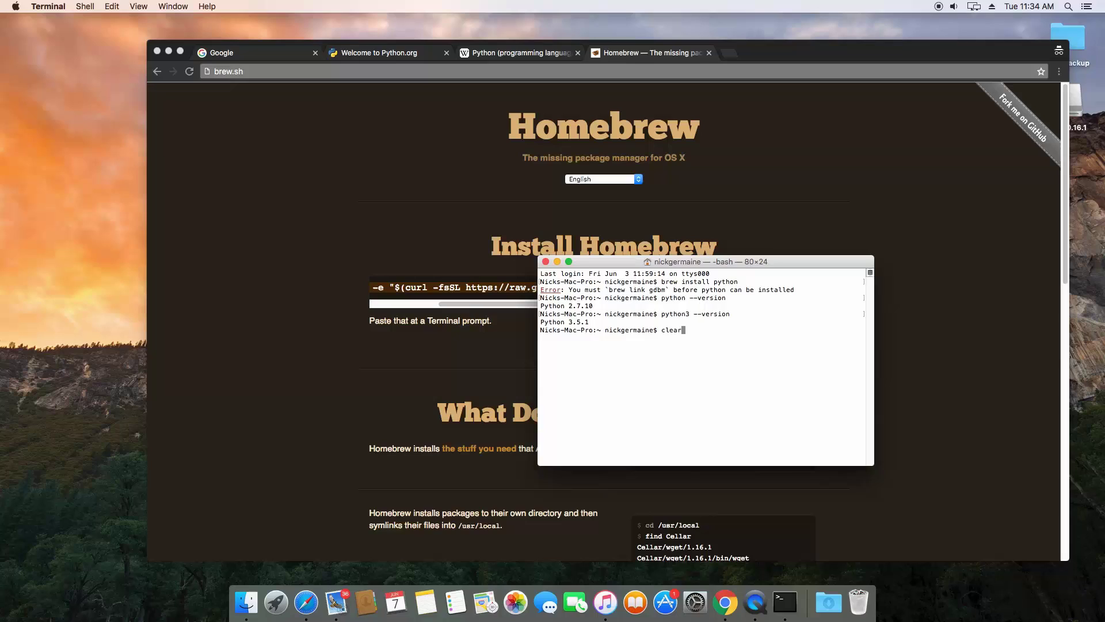
pyautogui.press('Return')
pyautogui.write('su')
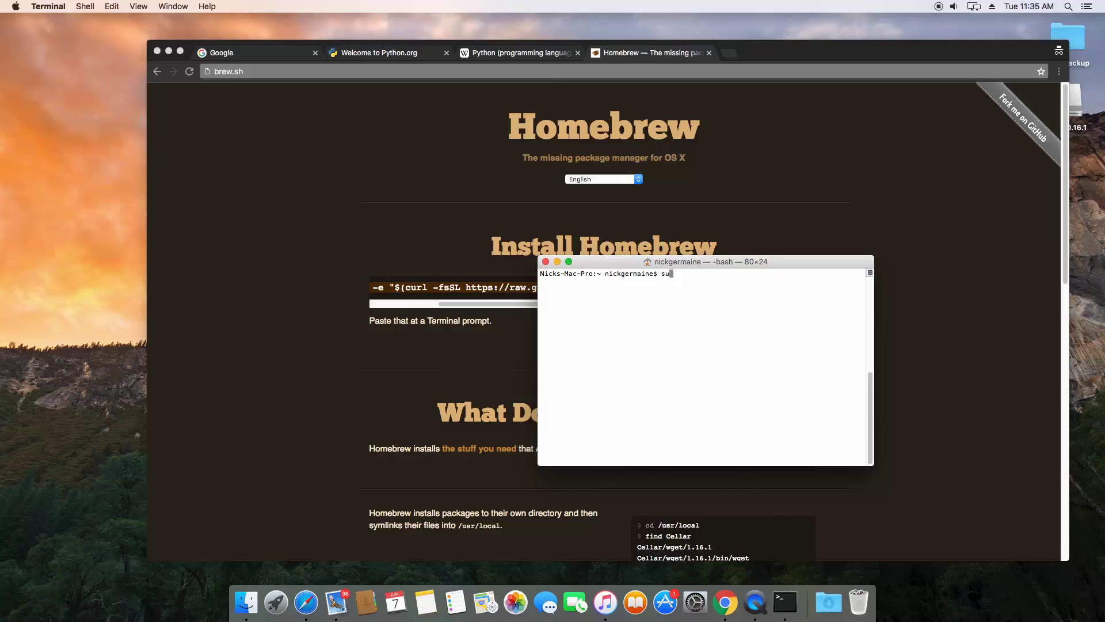
pyautogui.write('do apt-get instal')
pyautogui.write('l python3')
pyautogui.press('BackSpace')
pyautogui.press('BackSpace')
pyautogui.press('BackSpace')
pyautogui.press('BackSpace')
pyautogui.press('BackSpace')
pyautogui.press('BackSpace')
pyautogui.press('BackSpace')
pyautogui.press('BackSpace')
pyautogui.press('BackSpace')
pyautogui.press('BackSpace')
pyautogui.press('BackSpace')
pyautogui.press('BackSpace')
pyautogui.press('BackSpace')
pyautogui.press('BackSpace')
pyautogui.press('BackSpace')
pyautogui.press('BackSpace')
# Search 'fedora dnf' in a new tab and open the linux.com Yum-to-DNF article
pyautogui.click(730, 52)
pyautogui.write('fed')
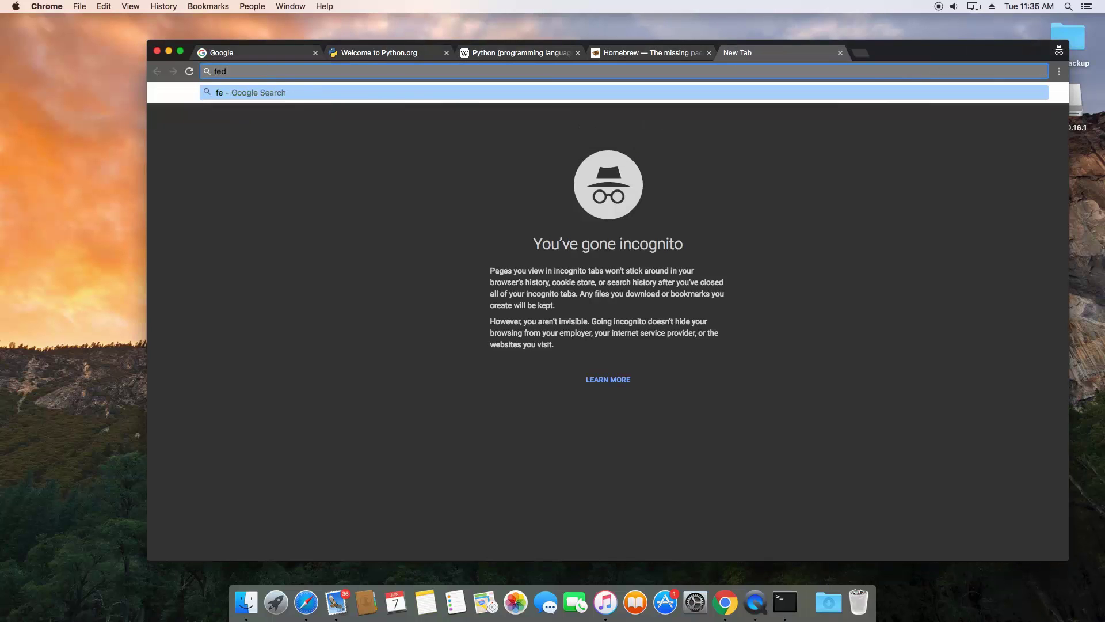
pyautogui.write('ora dnf')
pyautogui.press('Return')
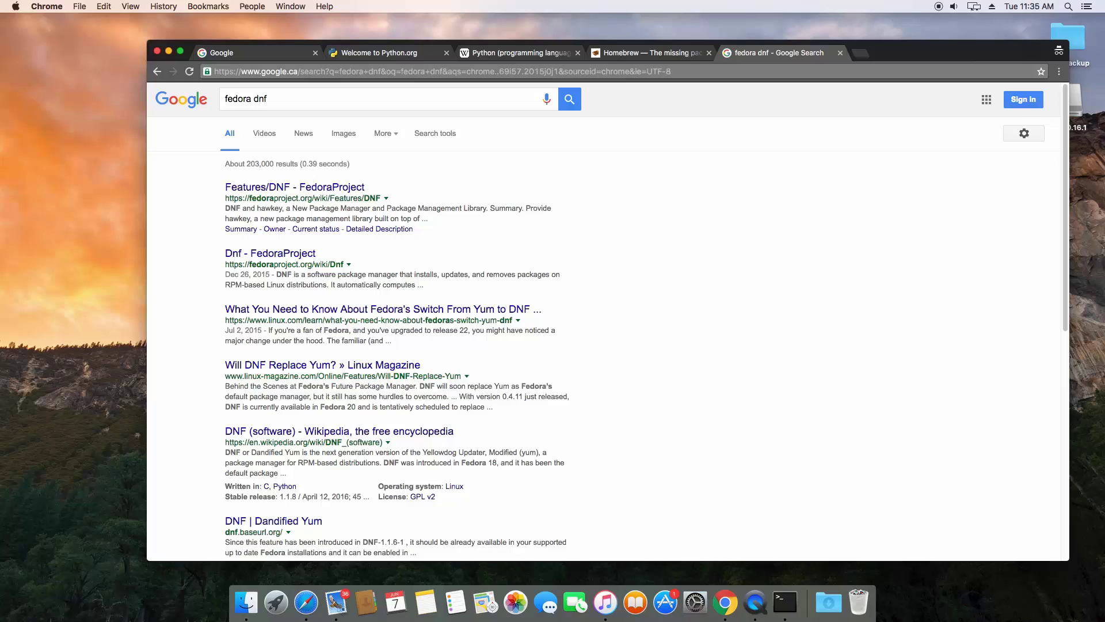
pyautogui.click(359, 309)
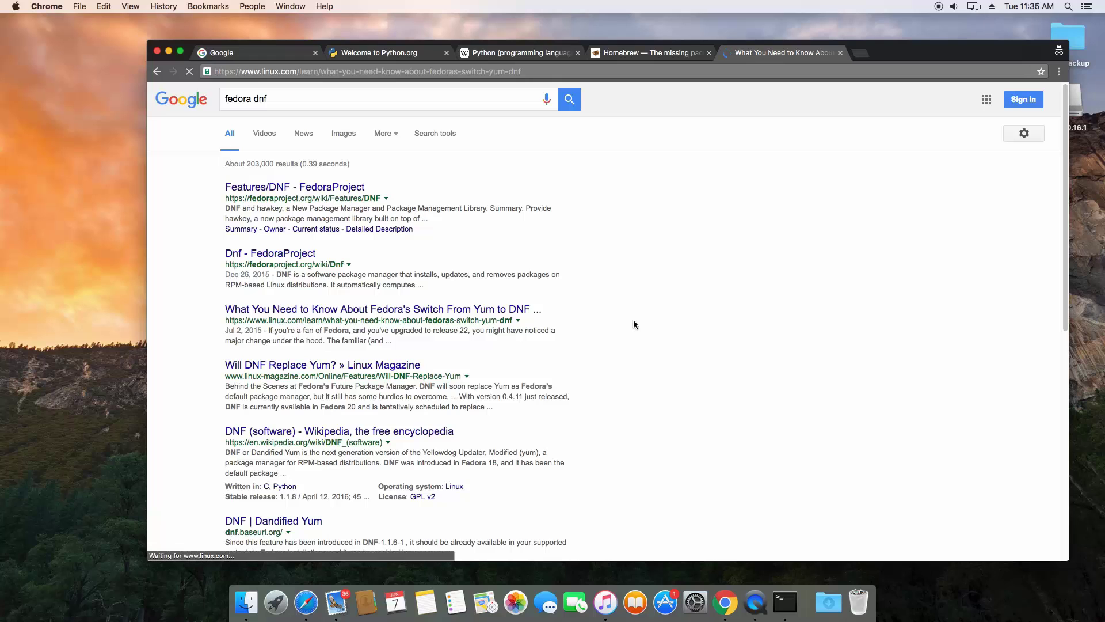
pyautogui.scroll(-5, 541, 346)
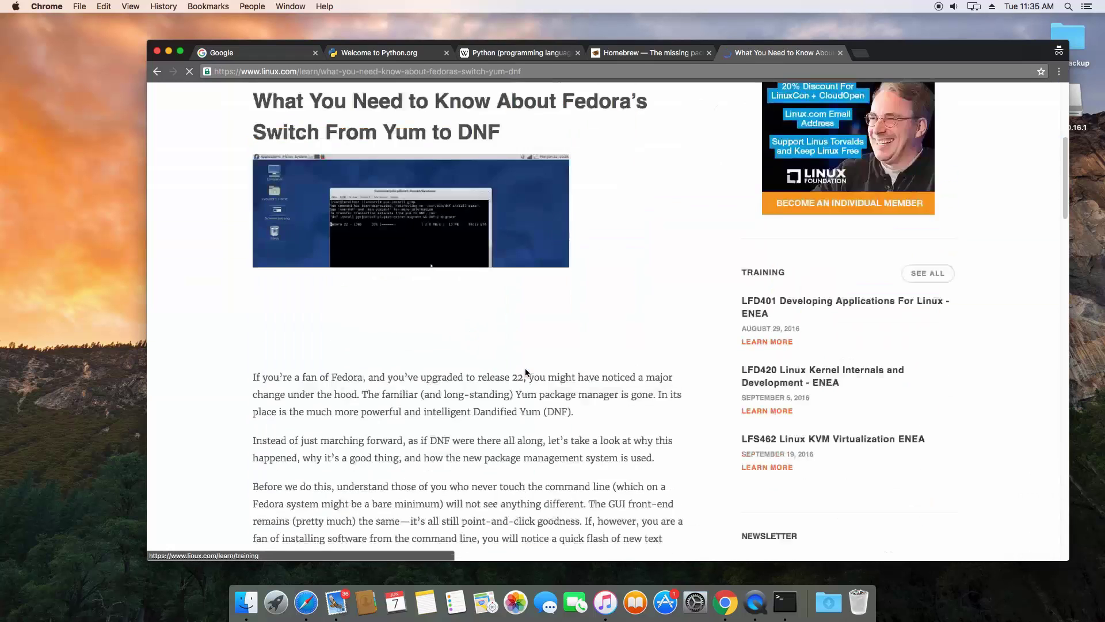
pyautogui.scroll(-2, 526, 375)
pyautogui.scroll(-1, 558, 392)
pyautogui.scroll(-1, 559, 388)
pyautogui.scroll(-5, 557, 388)
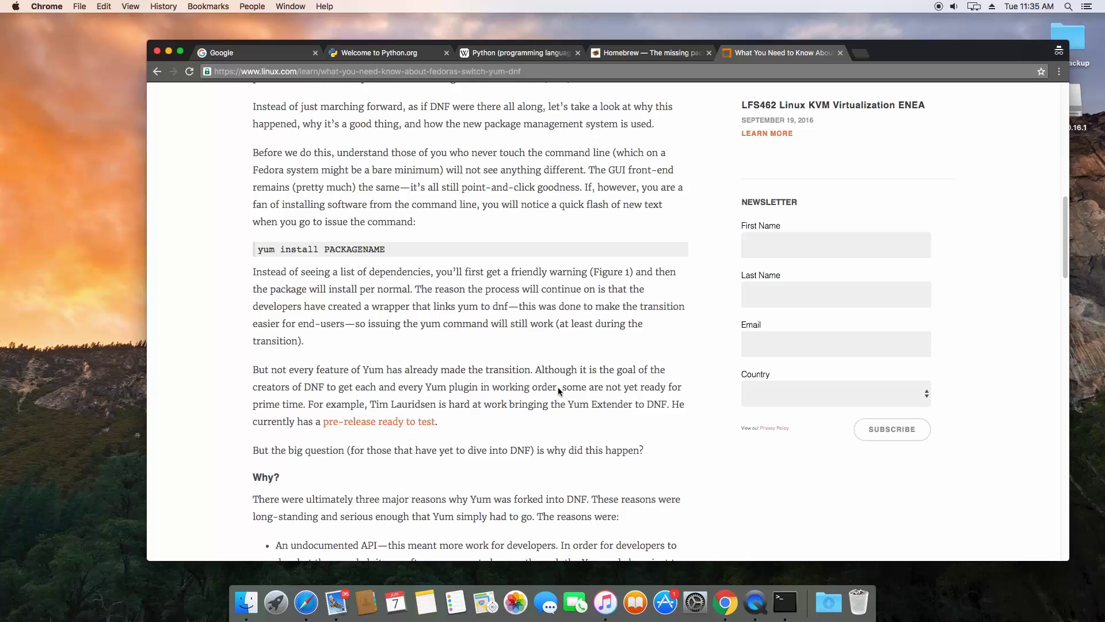
pyautogui.scroll(-3, 557, 387)
pyautogui.scroll(5, 558, 387)
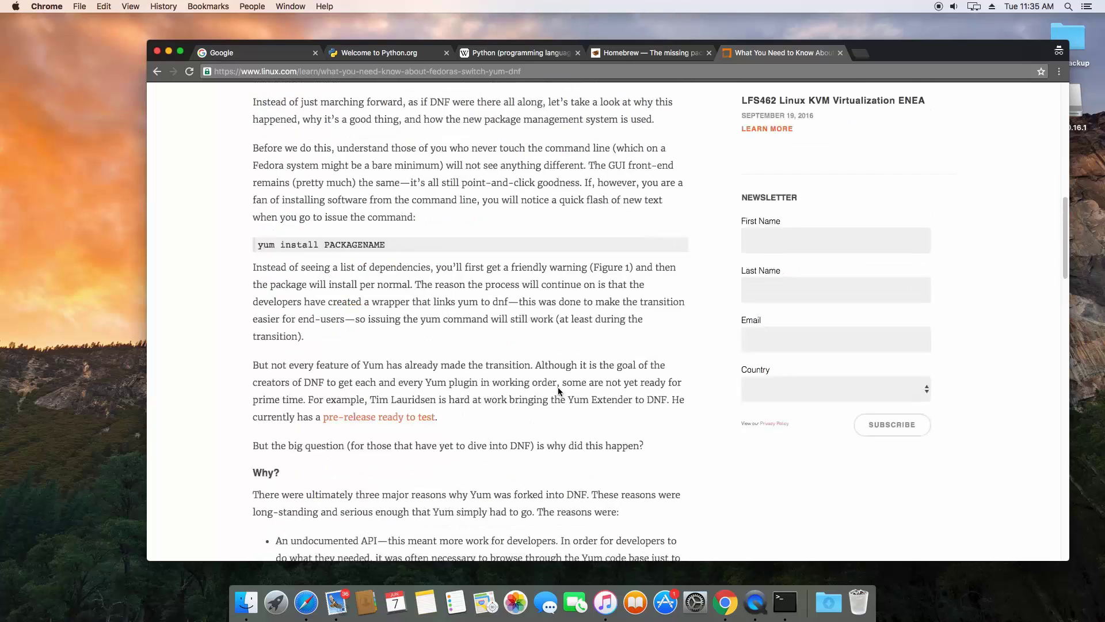
pyautogui.scroll(1, 558, 387)
pyautogui.scroll(1, 559, 391)
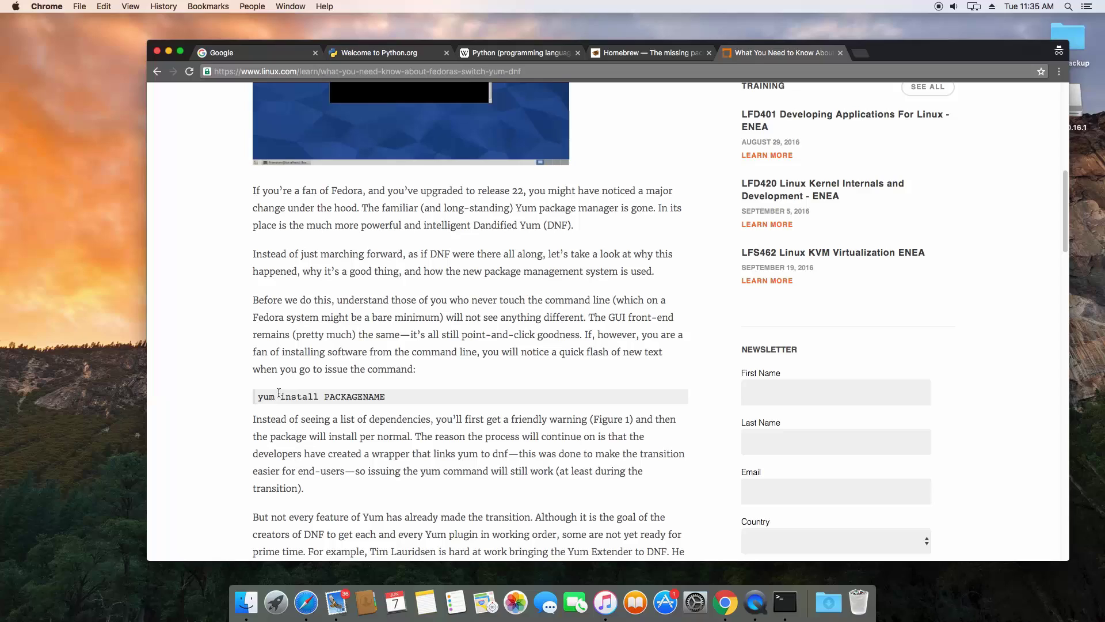
pyautogui.scroll(-5, 321, 405)
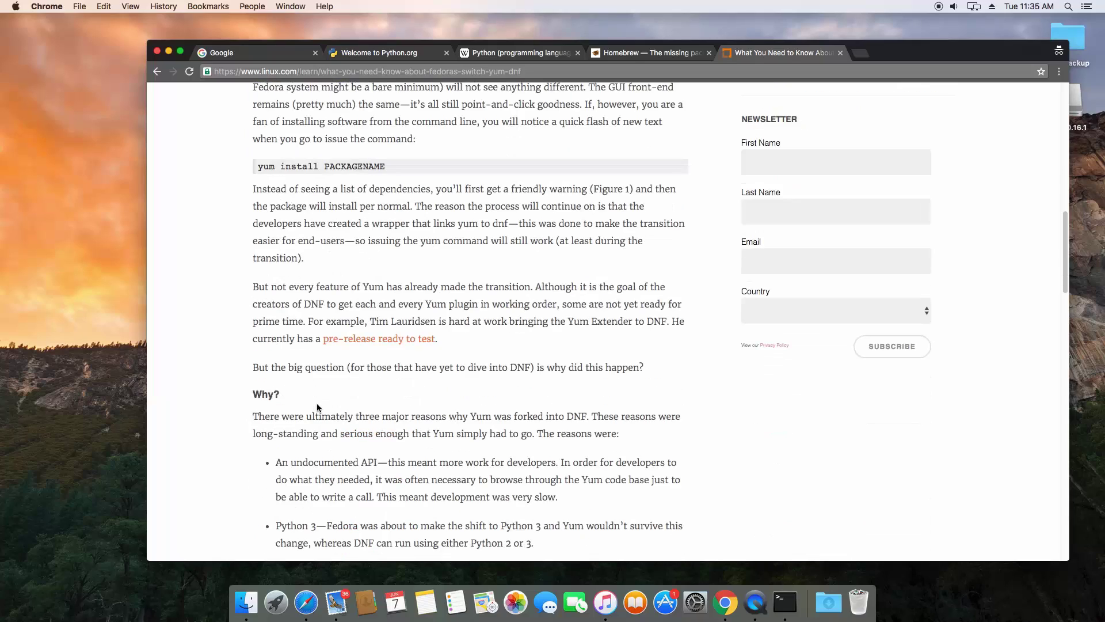
pyautogui.scroll(-5, 317, 405)
pyautogui.scroll(-3, 317, 405)
pyautogui.scroll(-5, 316, 405)
pyautogui.scroll(-2, 316, 405)
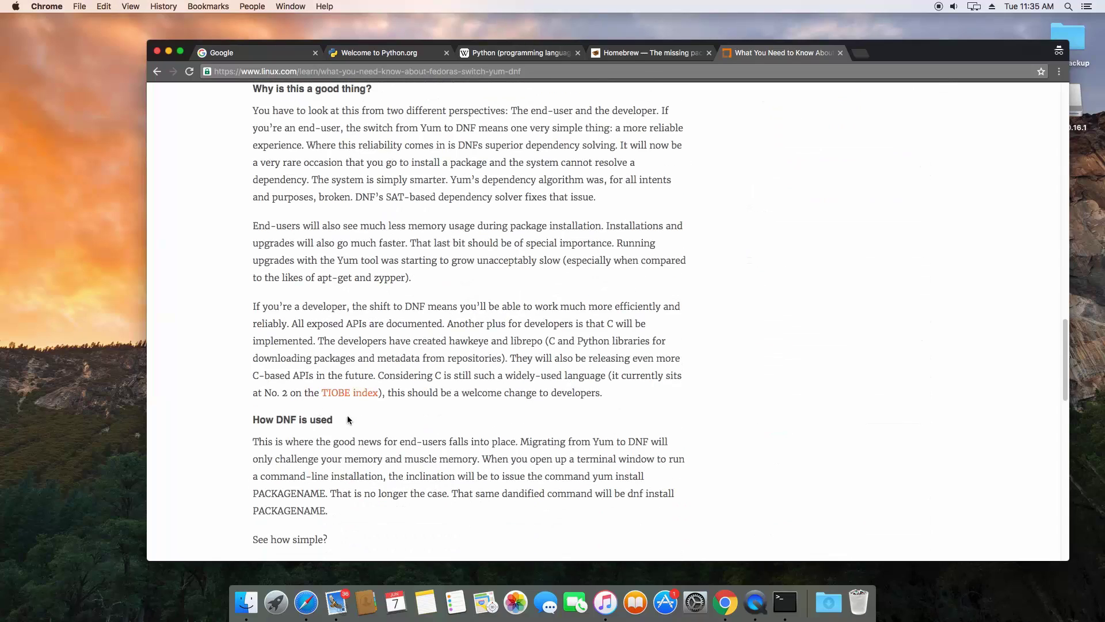
pyautogui.scroll(-2, 723, 522)
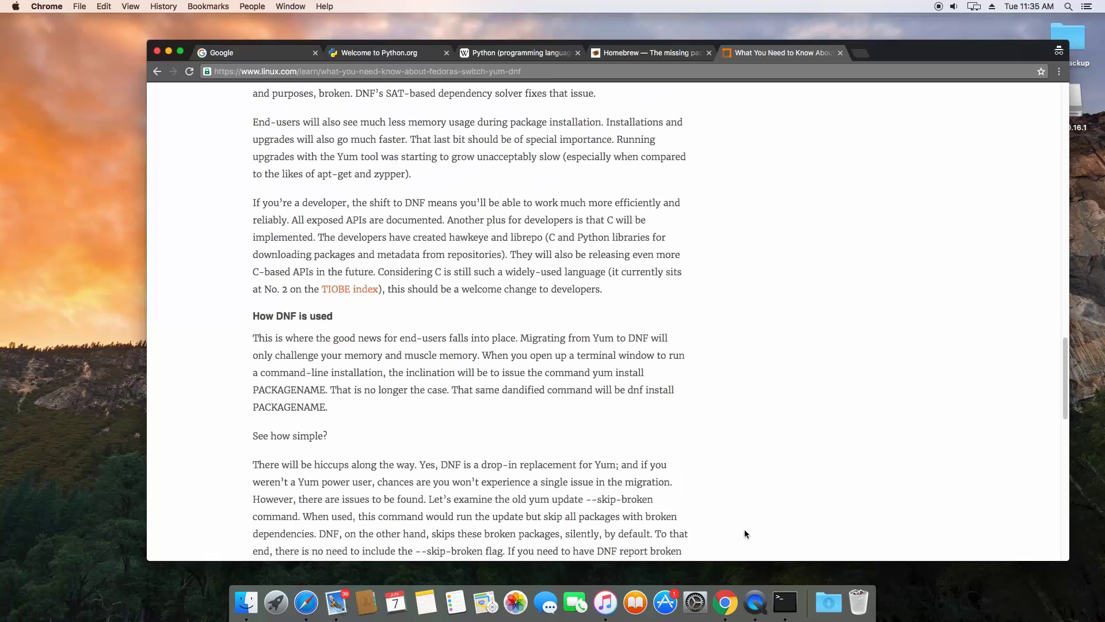
# Draft a yum install command for python3 in Terminal, then erase it
pyautogui.click(785, 605)
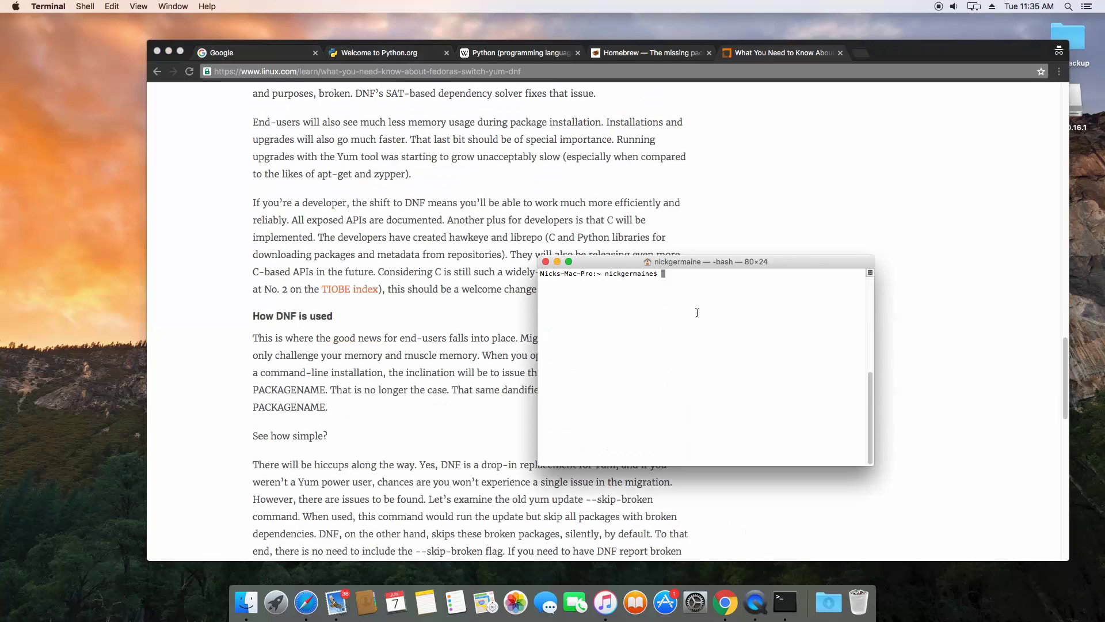
pyautogui.write('sudo yum')
pyautogui.write(' install ')
pyautogui.write('o')
pyautogui.press('BackSpace')
pyautogui.write('pyt')
pyautogui.write('hon4')
pyautogui.press('BackSpace')
pyautogui.write('3')
pyautogui.press('BackSpace')
pyautogui.press('BackSpace')
pyautogui.press('BackSpace')
pyautogui.press('BackSpace')
pyautogui.press('BackSpace')
pyautogui.press('BackSpace')
pyautogui.press('BackSpace')
pyautogui.press('BackSpace')
pyautogui.press('BackSpace')
pyautogui.press('BackSpace')
pyautogui.press('BackSpace')
pyautogui.press('BackSpace')
pyautogui.press('BackSpace')
pyautogui.press('BackSpace')
pyautogui.press('BackSpace')
# Draft 'sudo pacman -S python3', erase it and bring Chrome back in front
pyautogui.moveTo(696, 265); pyautogui.dragTo(742, 274)
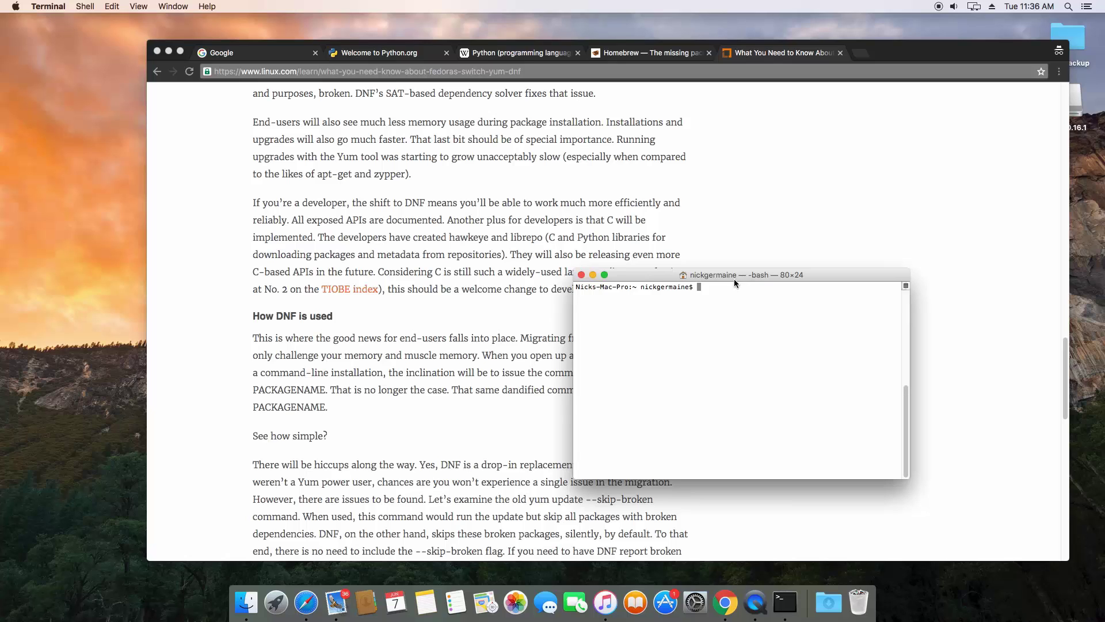
pyautogui.write('sudo ')
pyautogui.write('pacman ')
pyautogui.write('-S ')
pyautogui.write('python3')
pyautogui.press('BackSpace')
pyautogui.press('BackSpace')
pyautogui.press('BackSpace')
pyautogui.press('BackSpace')
pyautogui.press('BackSpace')
pyautogui.press('BackSpace')
pyautogui.press('BackSpace')
pyautogui.press('BackSpace')
pyautogui.press('BackSpace')
pyautogui.press('BackSpace')
pyautogui.press('BackSpace')
pyautogui.press('BackSpace')
pyautogui.press('BackSpace')
pyautogui.click(594, 275)
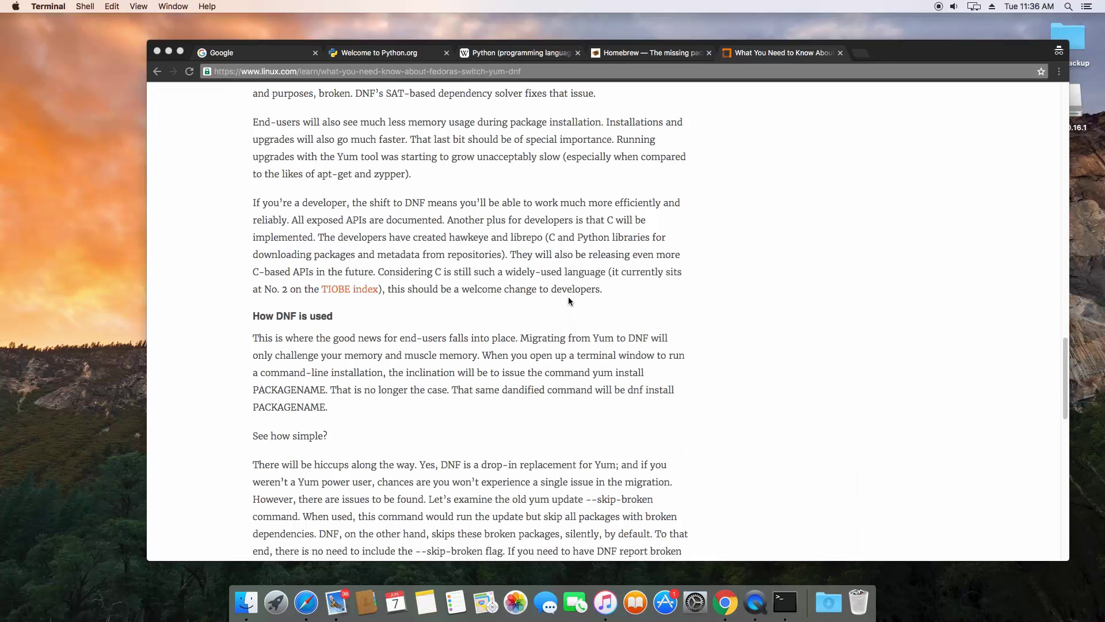
# From python.org's Downloads menu, open the Python Releases for Windows page
pyautogui.click(381, 54)
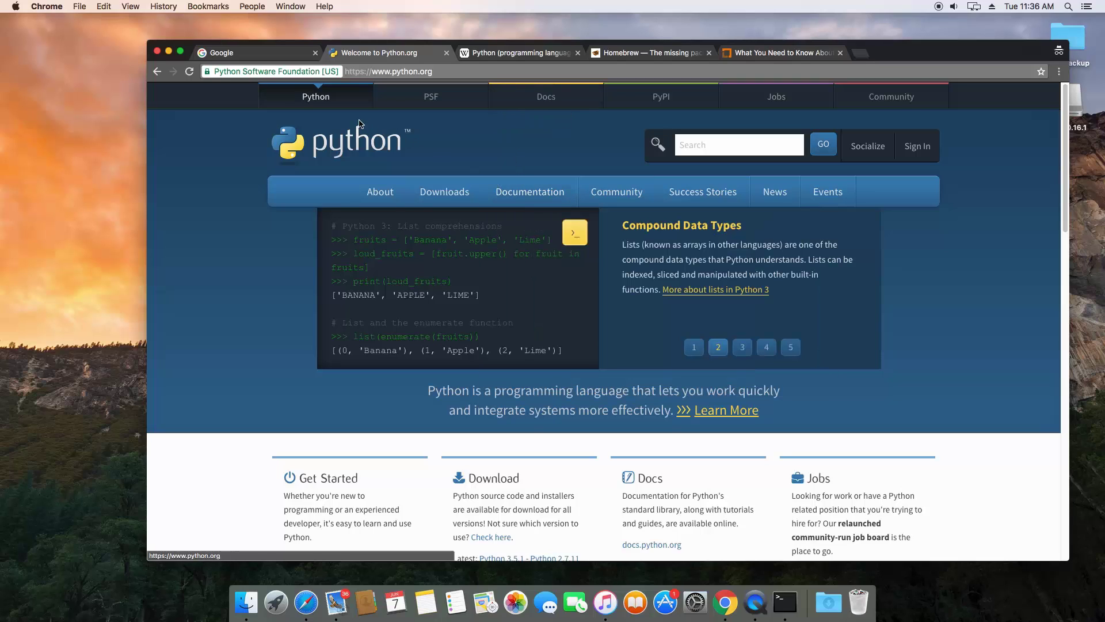
pyautogui.click(449, 196)
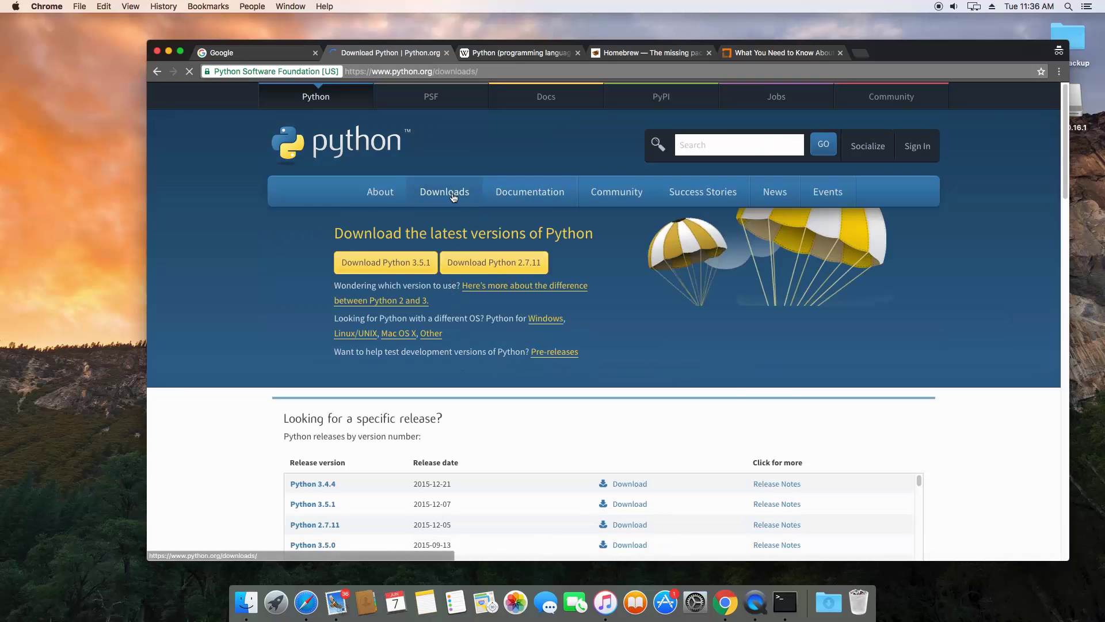
pyautogui.moveTo(444, 192)
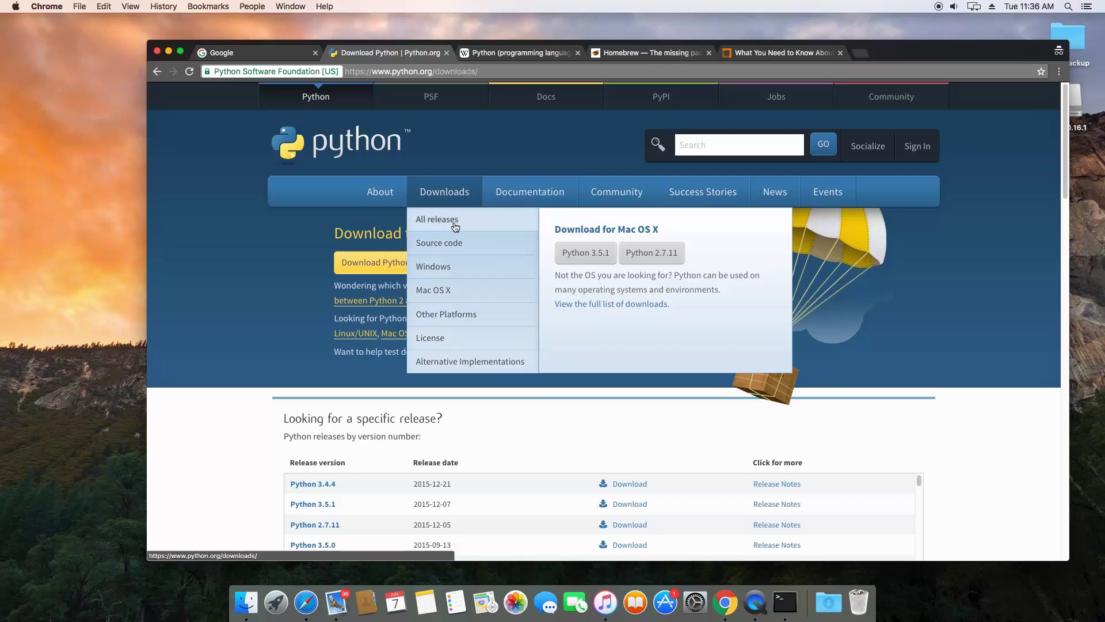
pyautogui.click(445, 269)
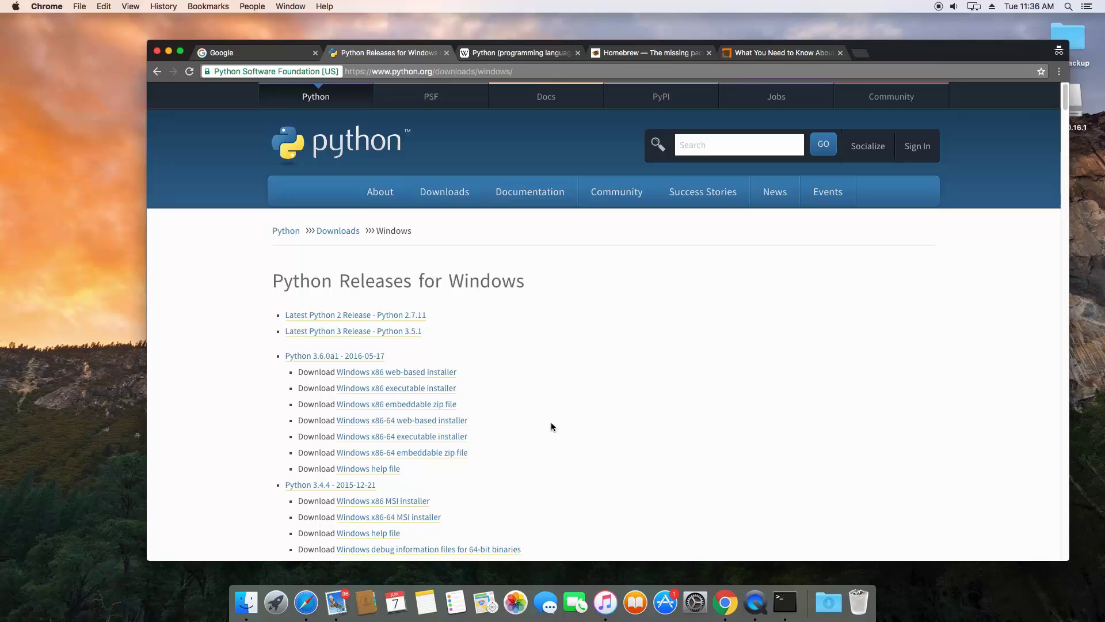
pyautogui.scroll(-1, 551, 423)
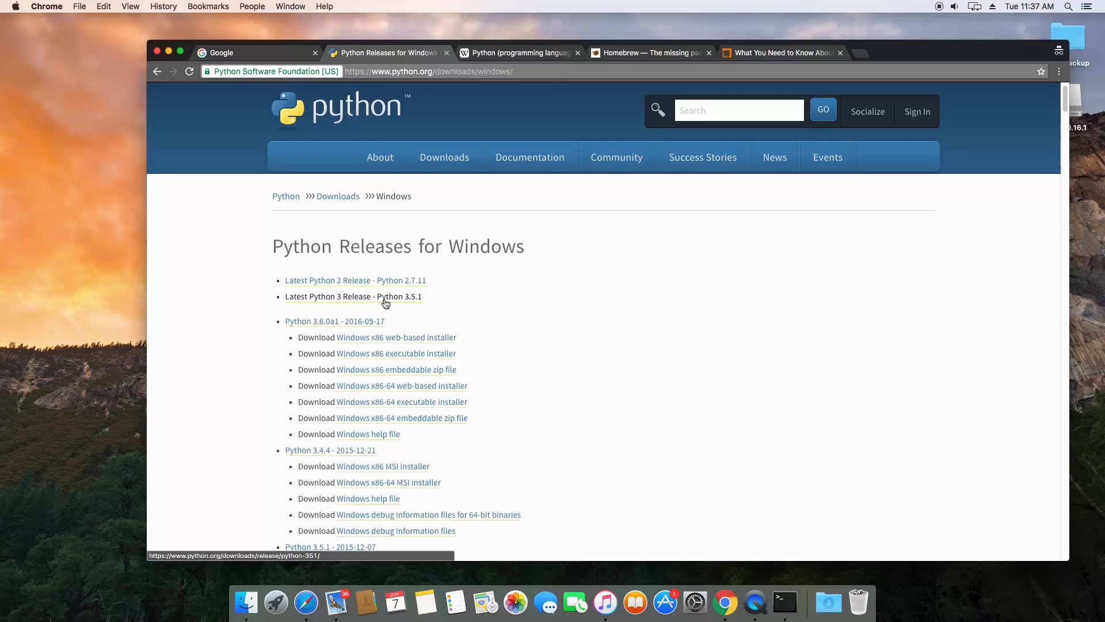
# Open the 'Latest Python 3 Release - Python 3.5.1' page and review its files
pyautogui.click(345, 298)
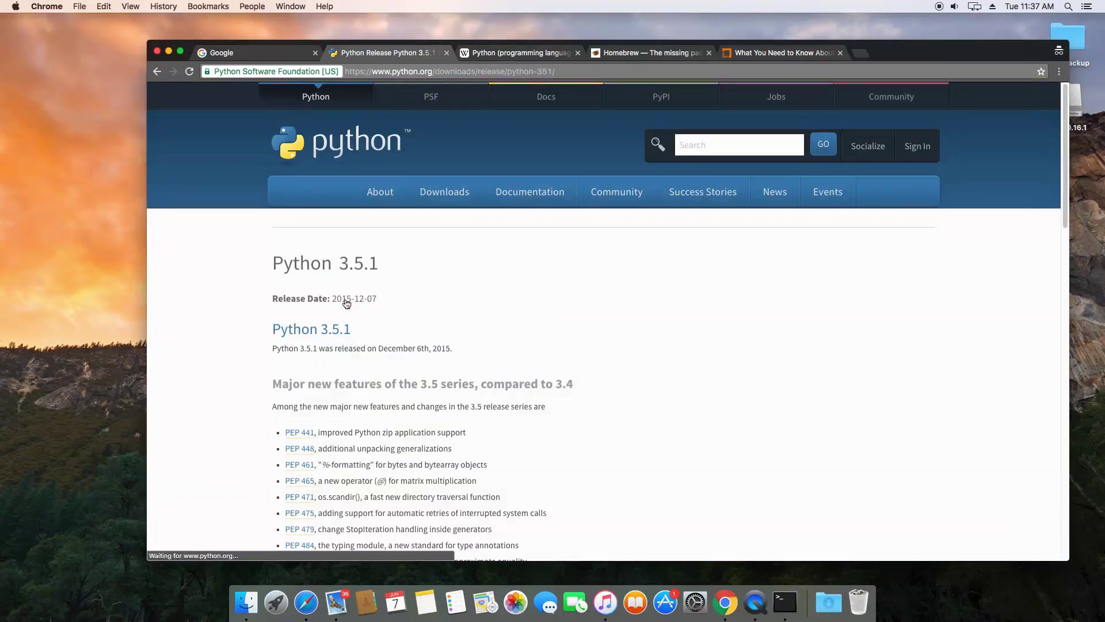
pyautogui.scroll(-5, 469, 454)
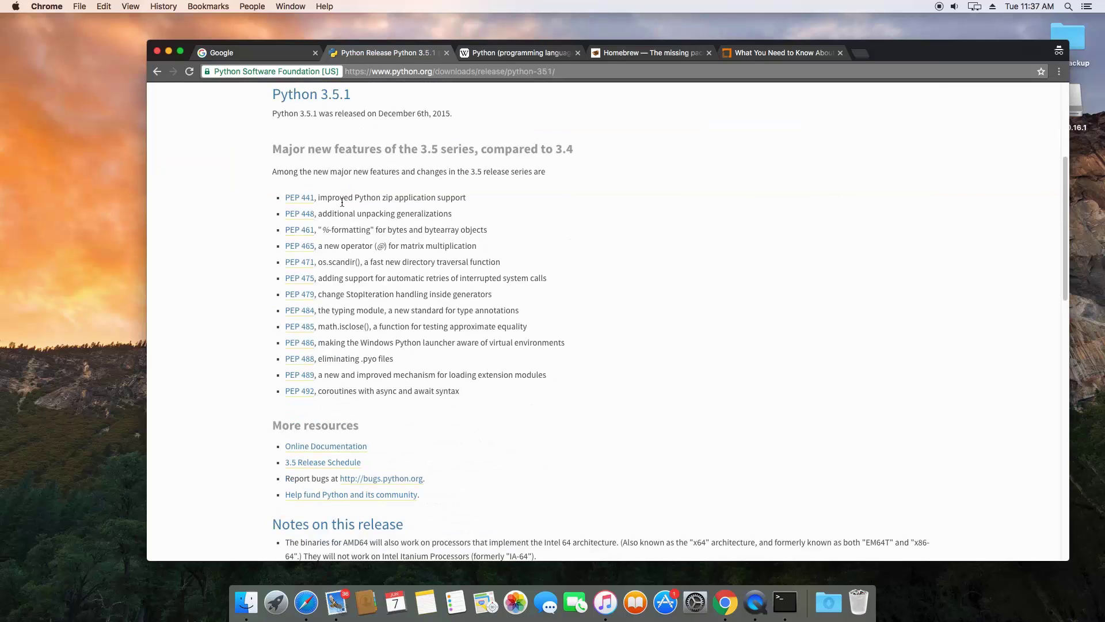
pyautogui.scroll(-8, 422, 409)
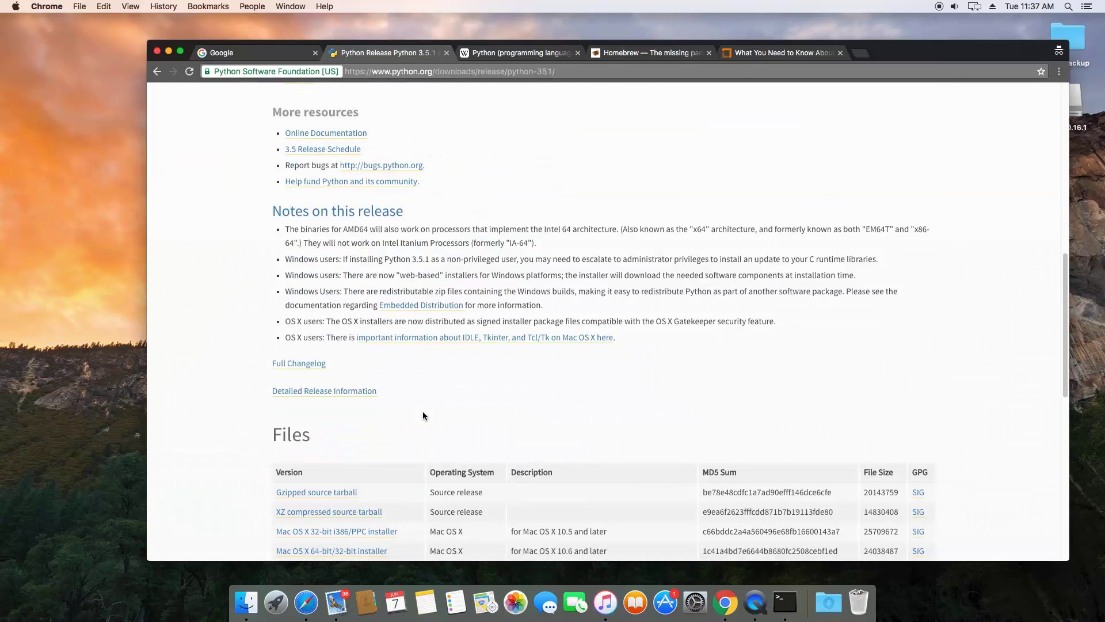
pyautogui.scroll(-1, 423, 412)
pyautogui.scroll(-4, 423, 415)
pyautogui.scroll(1, 424, 416)
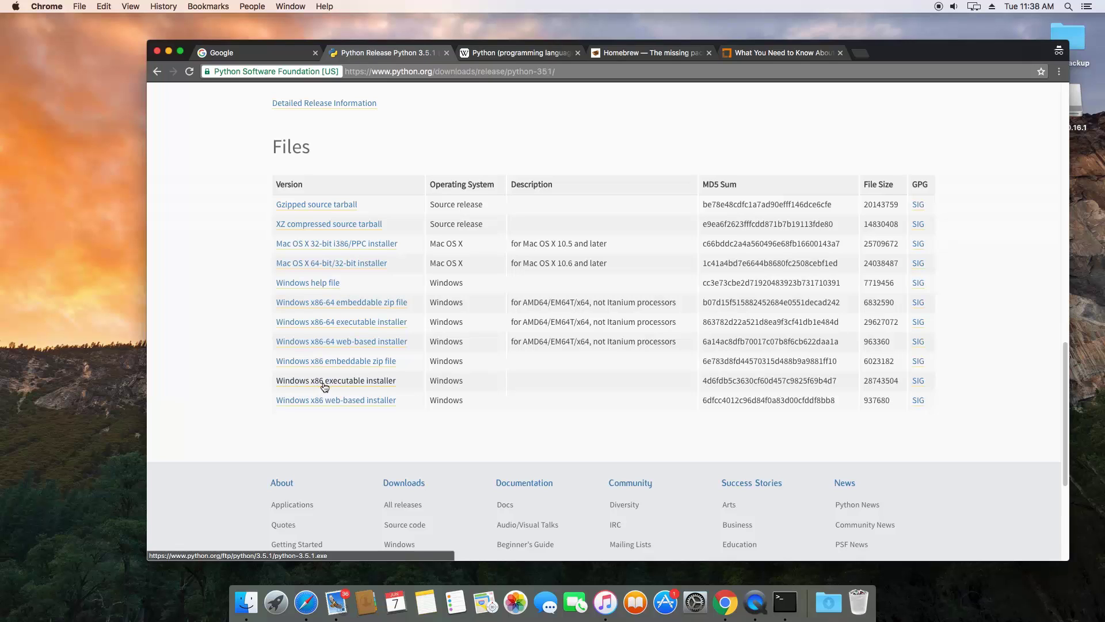
pyautogui.scroll(5, 559, 415)
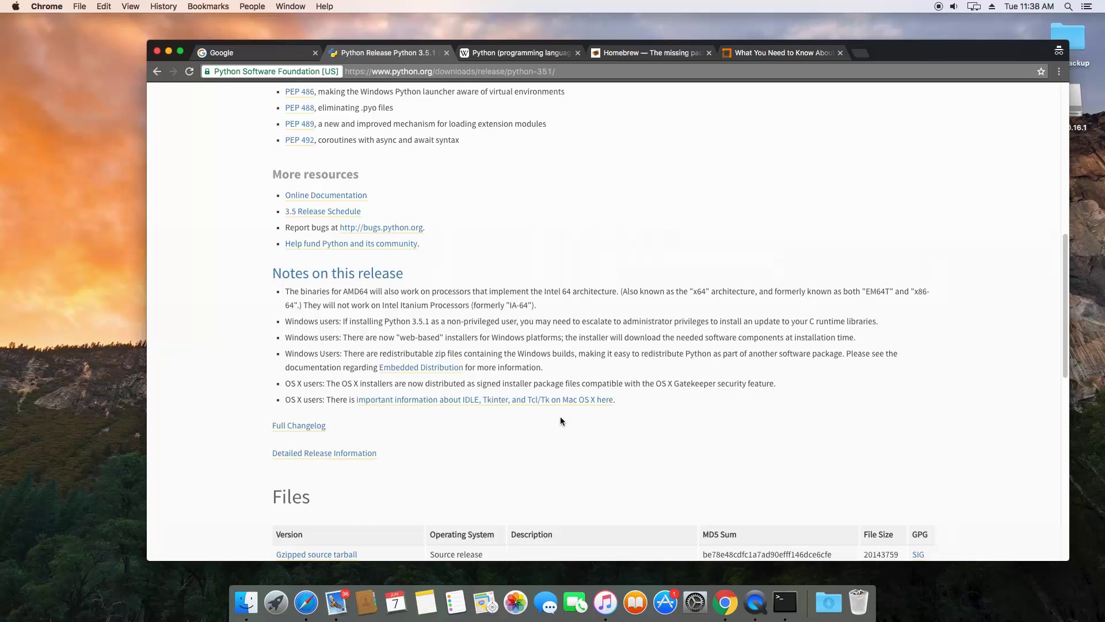
pyautogui.scroll(5, 561, 416)
pyautogui.scroll(2, 561, 416)
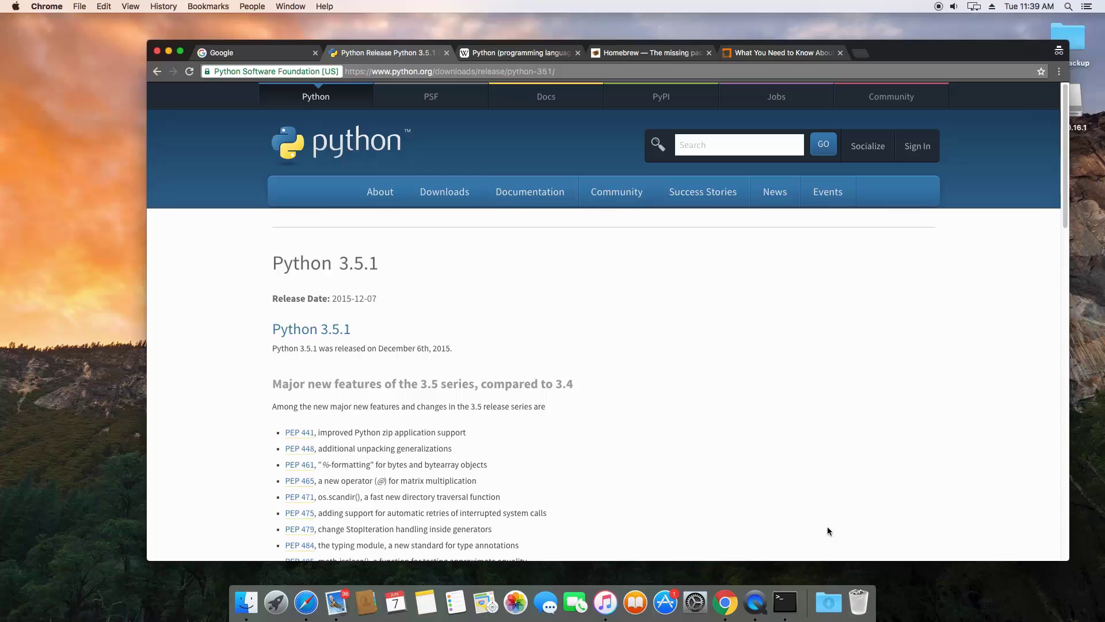
# Run python3 in Terminal to reach the Python 3.5.1 >>> prompt
pyautogui.click(786, 601)
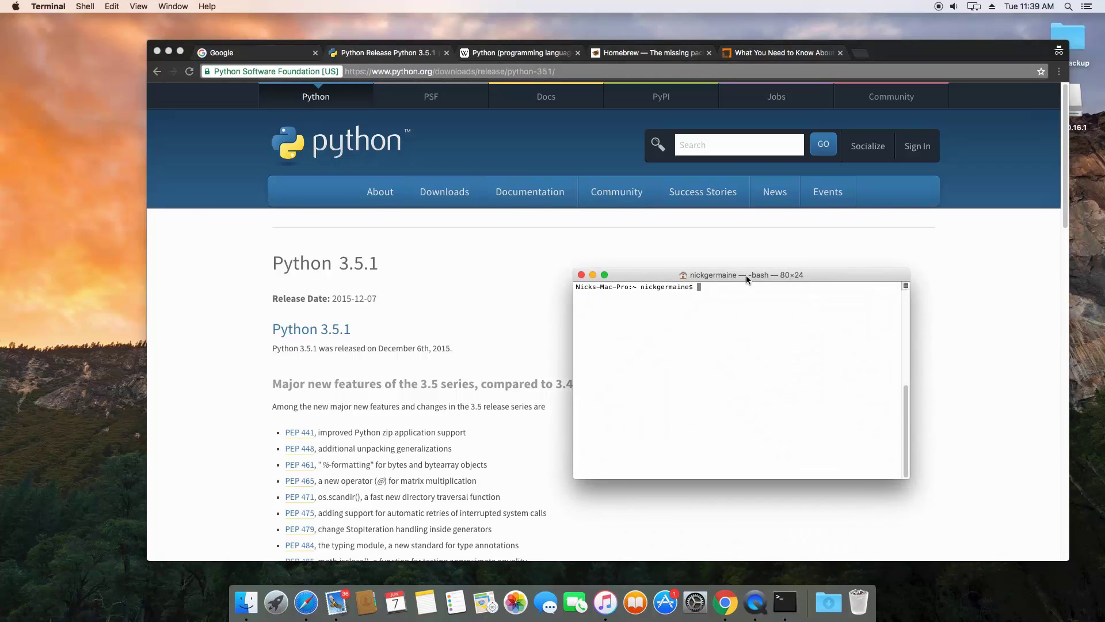
pyautogui.moveTo(747, 276); pyautogui.dragTo(689, 229)
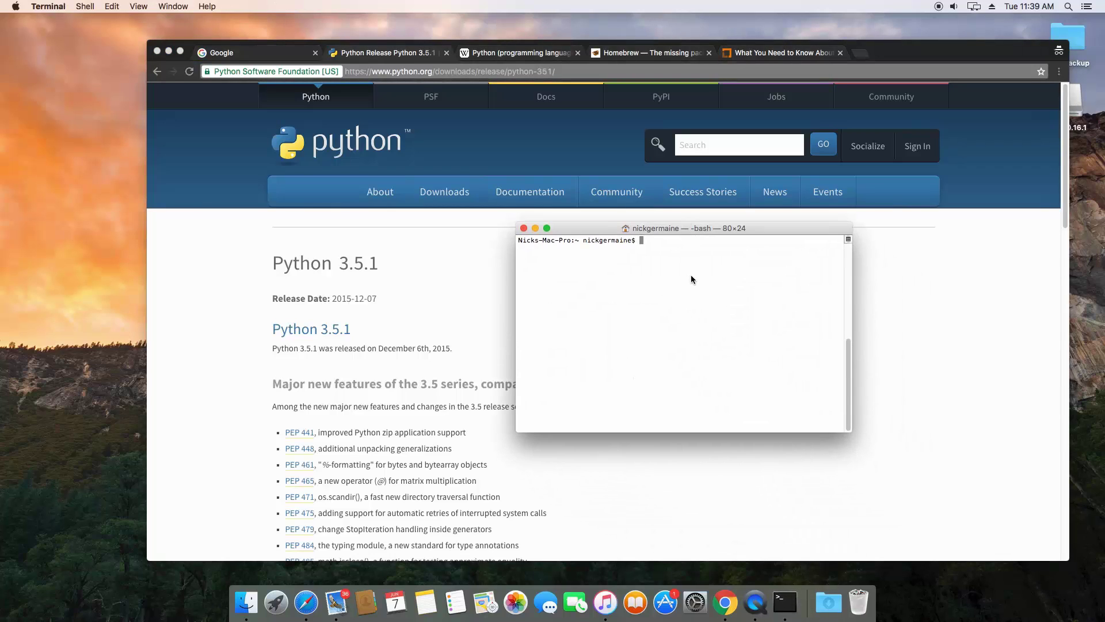
pyautogui.write('python3')
pyautogui.press('Return')
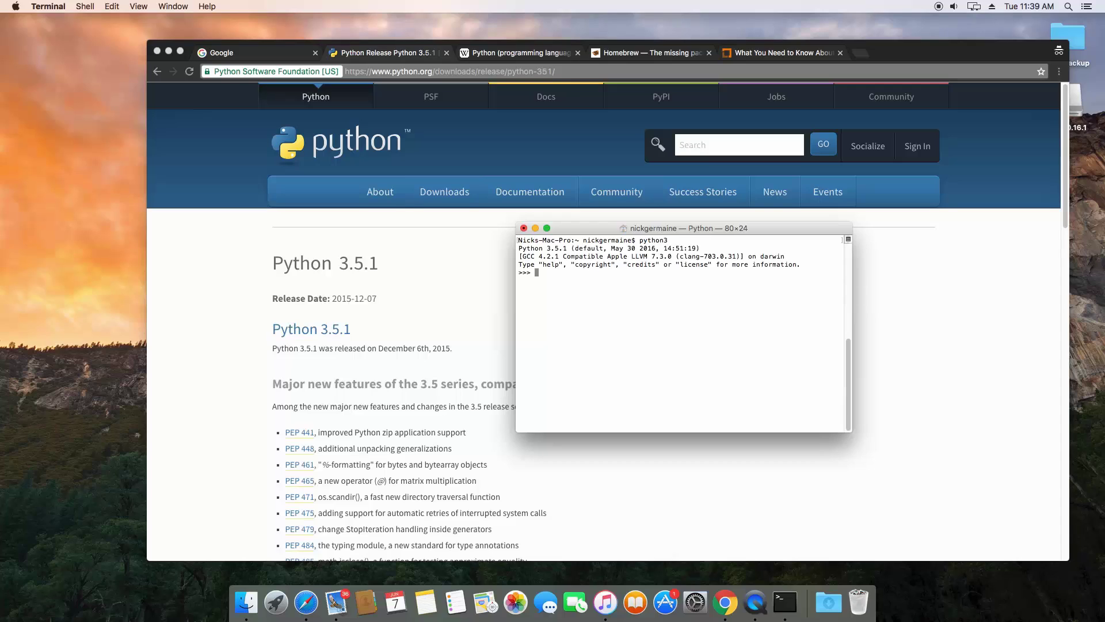